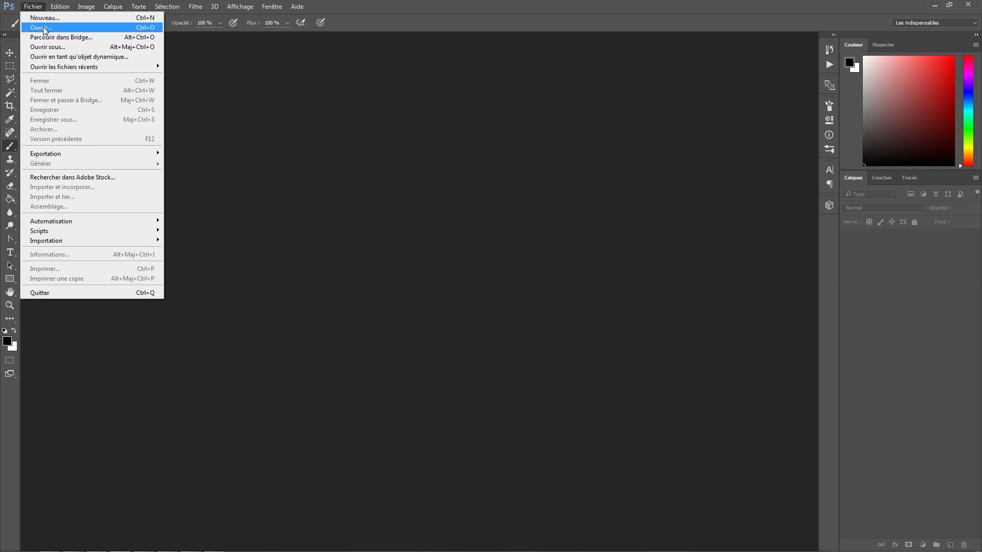
# Step: Open the video file FontaineFinal.mov from the Sources folder
pyautogui.click(43, 28)
pyautogui.click(125, 73)
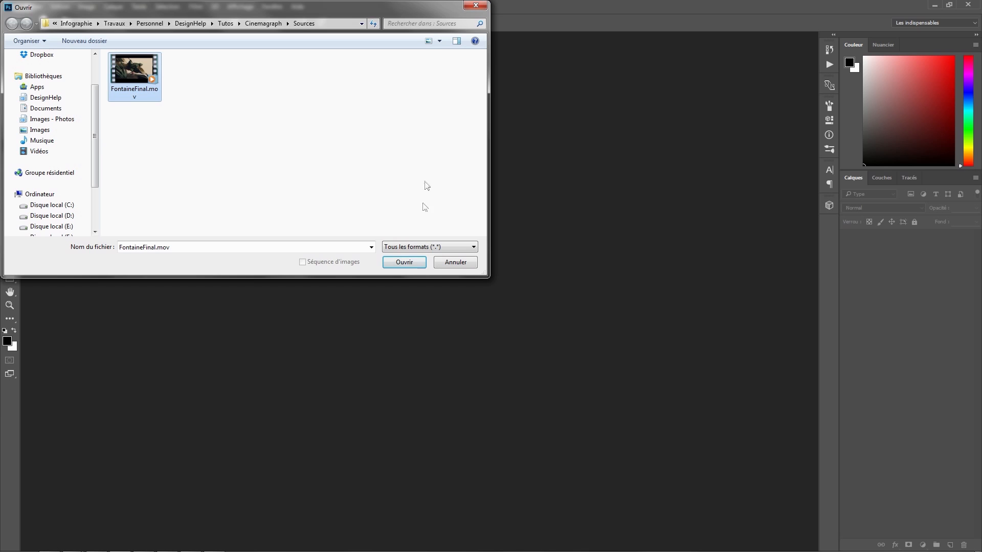
pyautogui.click(414, 262)
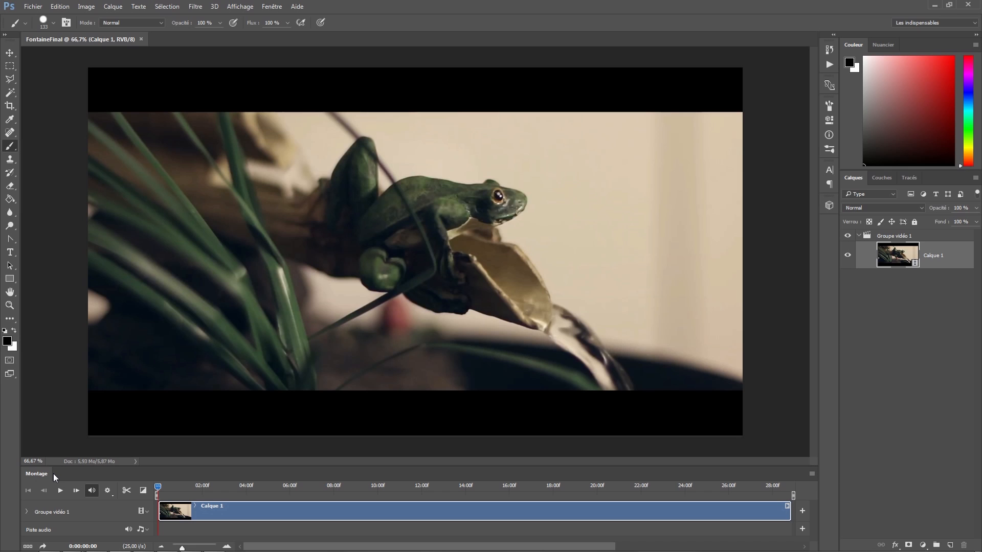
# Step: Play the fountain footage for about eight seconds, stop it and go back two frames to examine the moving water
pyautogui.hotkey('alt', ']')
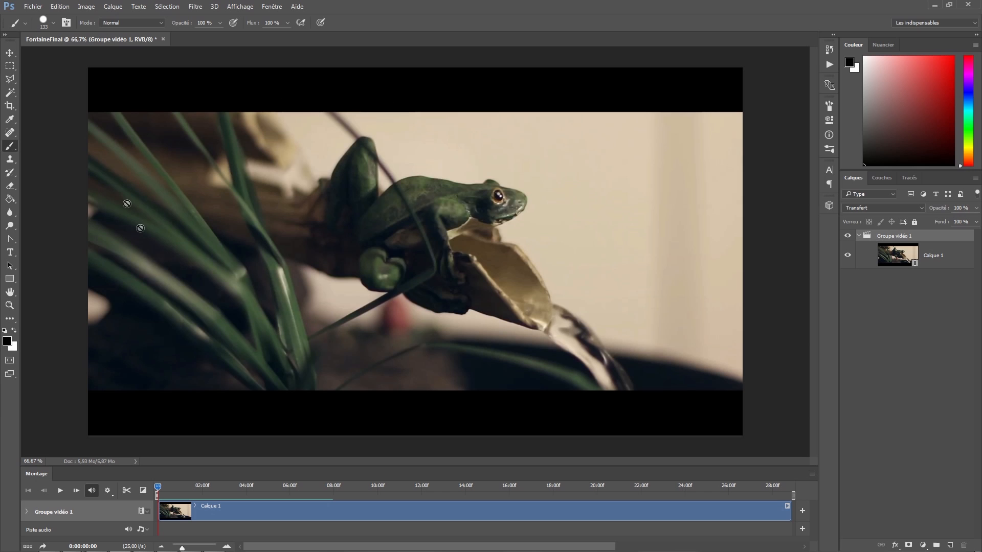
pyautogui.press('space')
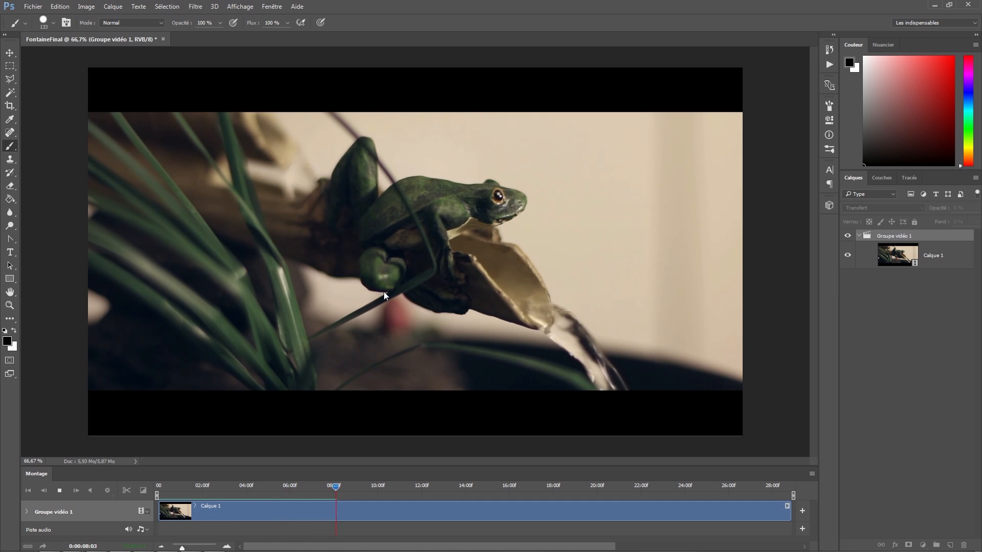
pyautogui.press('space')
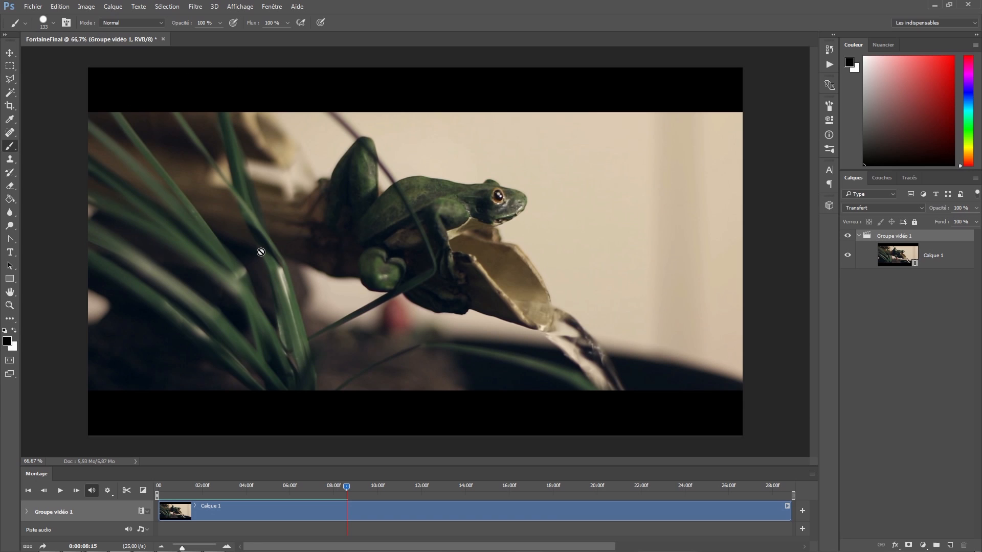
pyautogui.press('Left')
pyautogui.press('Left')
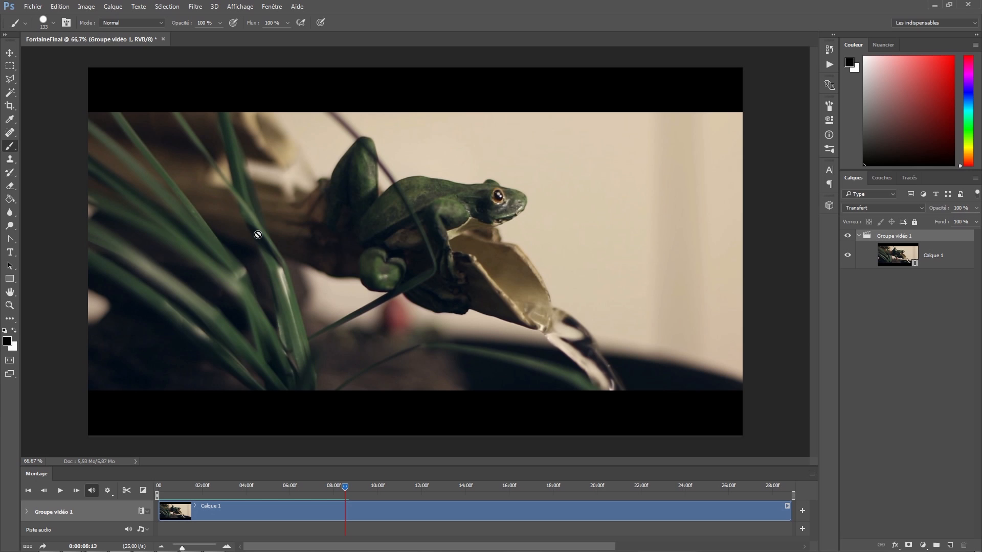
# Step: Place the playhead at 0:00:02:18 and stamp the visible frame into a new still layer above the video group
pyautogui.moveTo(346, 486); pyautogui.dragTo(218, 487)
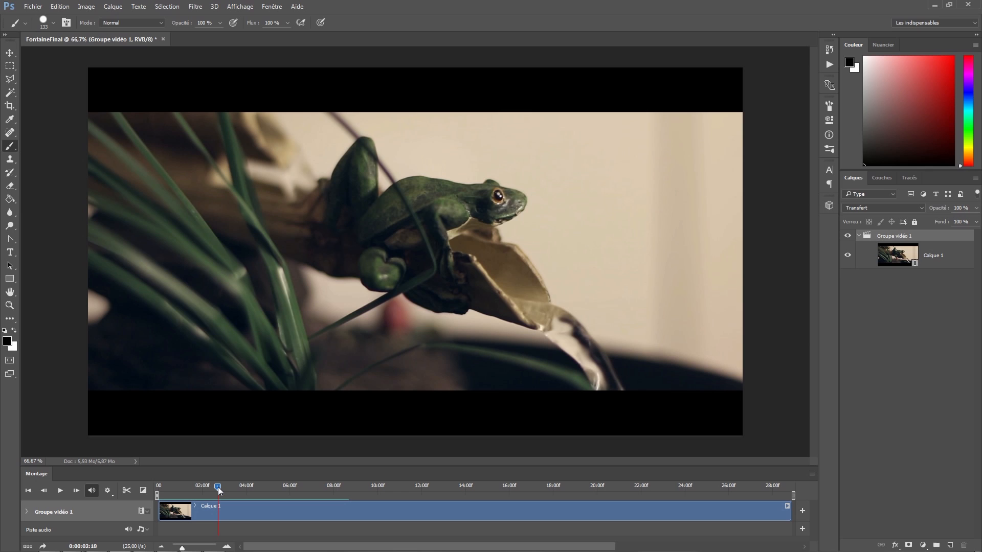
pyautogui.hotkey('ctrl', 'shift', 'alt', 'e')
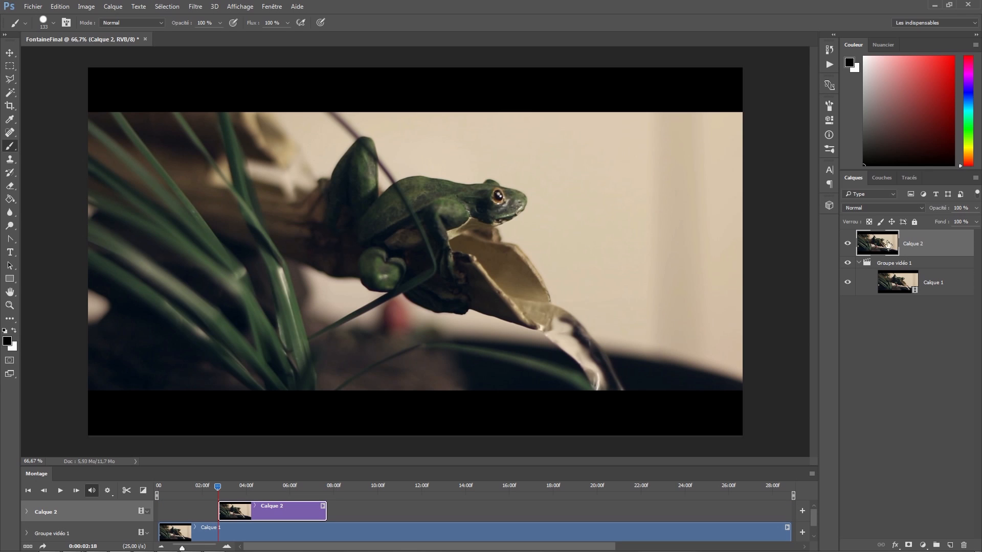
pyautogui.click(847, 282)
pyautogui.click(10, 53)
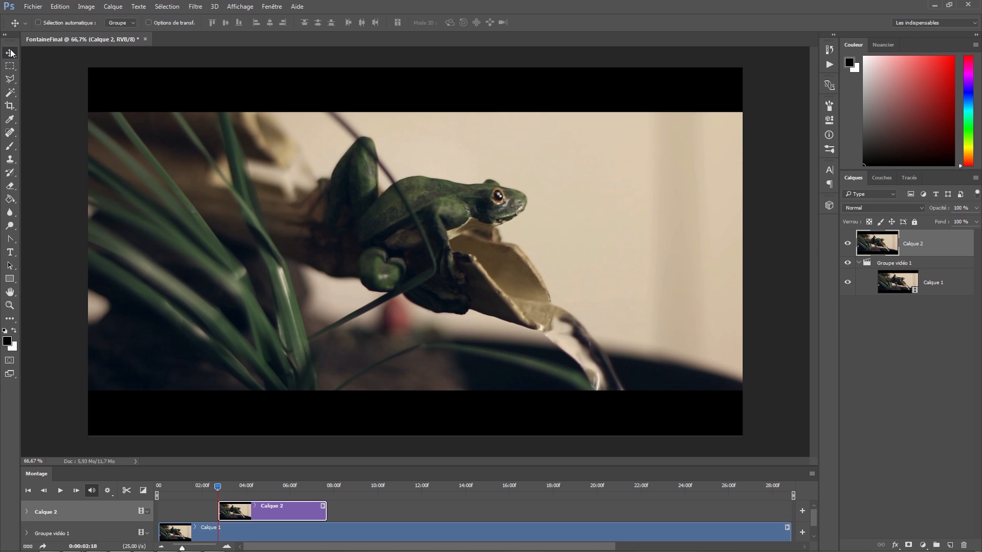
# Step: Place the playhead at 0:00:03:17 and add a white layer mask to the still-frame layer Calque 2
pyautogui.press('b')
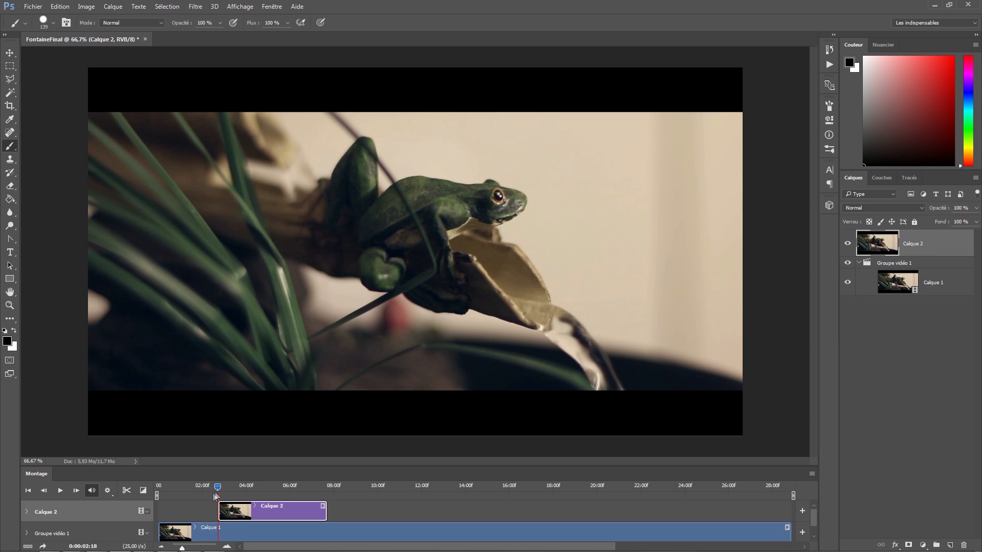
pyautogui.moveTo(219, 490); pyautogui.dragTo(239, 489)
pyautogui.click(909, 545)
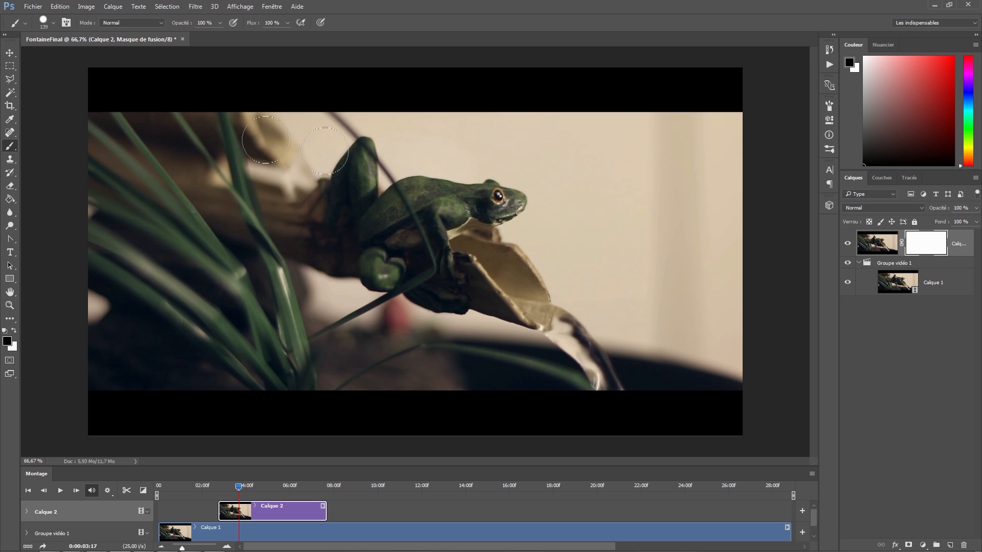
# Step: Set the brush to 148 px at 100 % hardness and paint black on the mask over the flowing water
pyautogui.click(53, 23)
pyautogui.moveTo(98, 56); pyautogui.dragTo(100, 57)
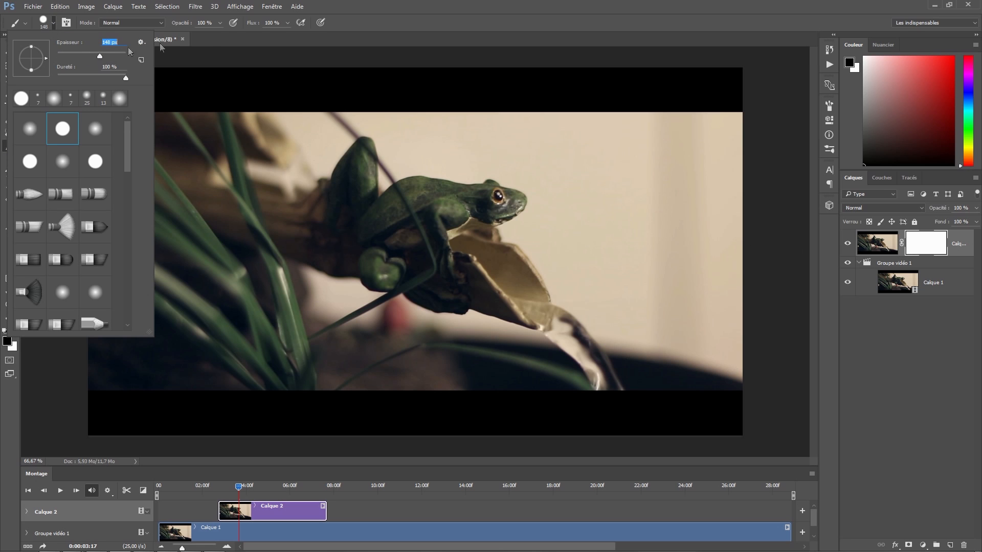
pyautogui.click(173, 69)
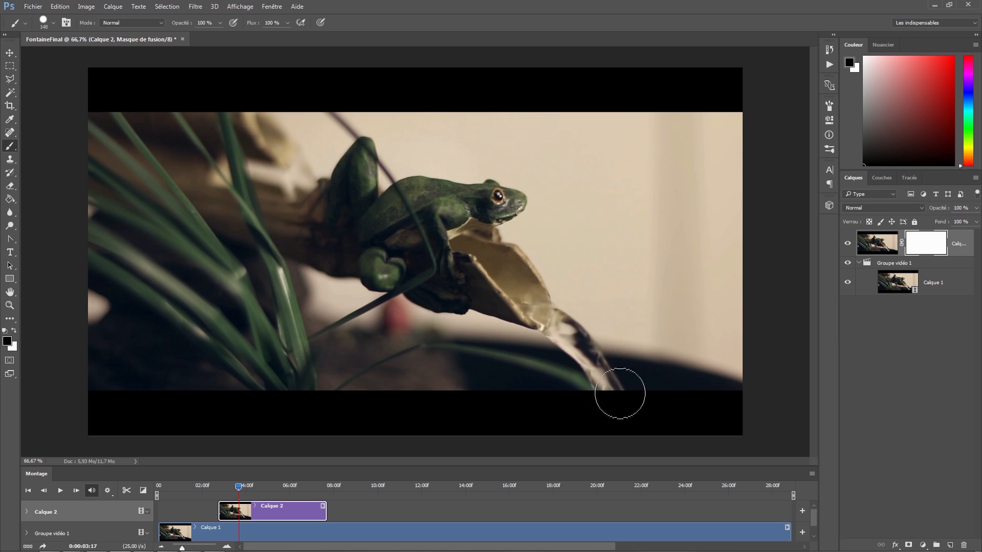
pyautogui.moveTo(525, 328)
pyautogui.mouseDown()
pyautogui.moveTo(603, 383)
pyautogui.moveTo(517, 305)
pyautogui.moveTo(533, 295)
pyautogui.mouseUp()
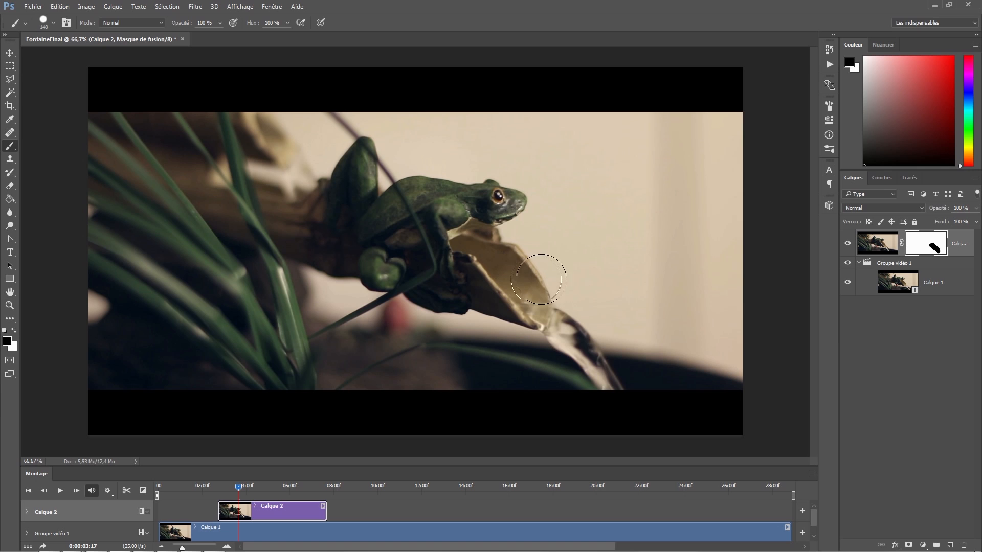
# Step: Set the timeline playback resolution to 50 % and play the masked animation from just before the Calque 2 clip
pyautogui.click(108, 491)
pyautogui.click(115, 505)
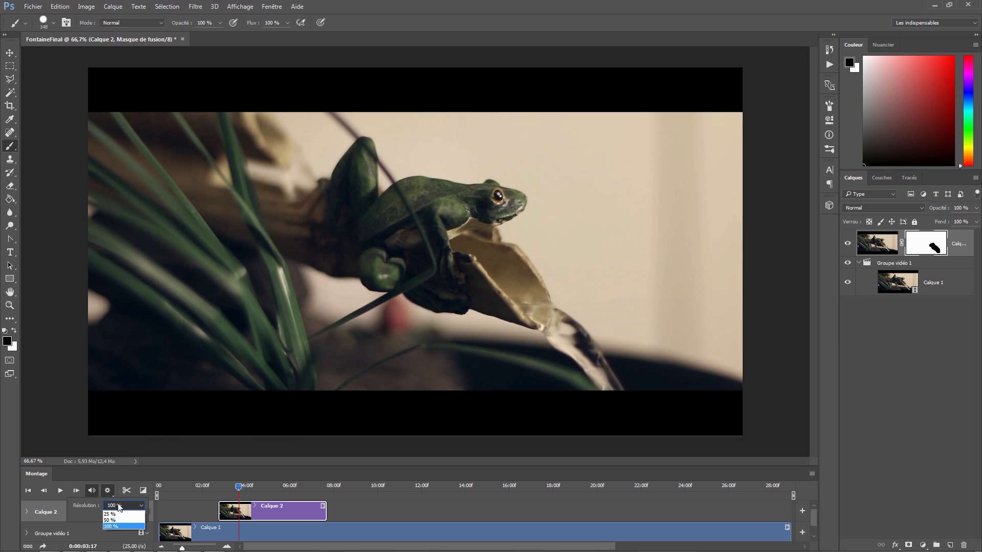
pyautogui.click(119, 519)
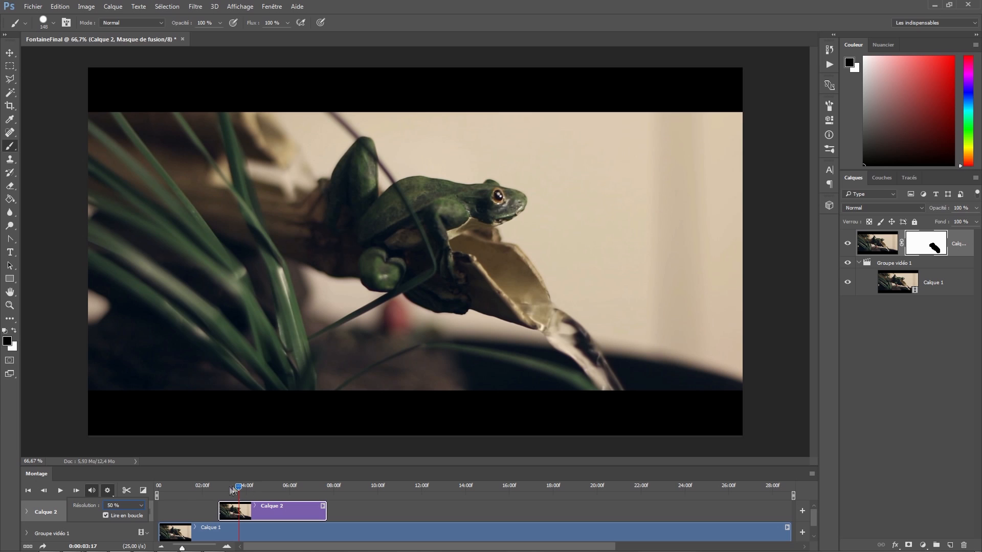
pyautogui.moveTo(239, 491); pyautogui.dragTo(212, 491)
pyautogui.press('space')
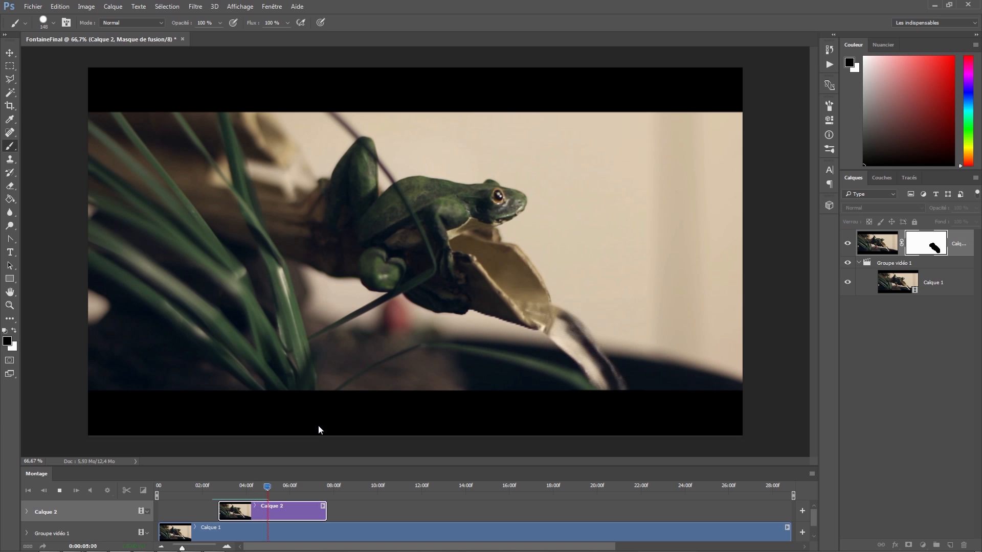
pyautogui.press('space')
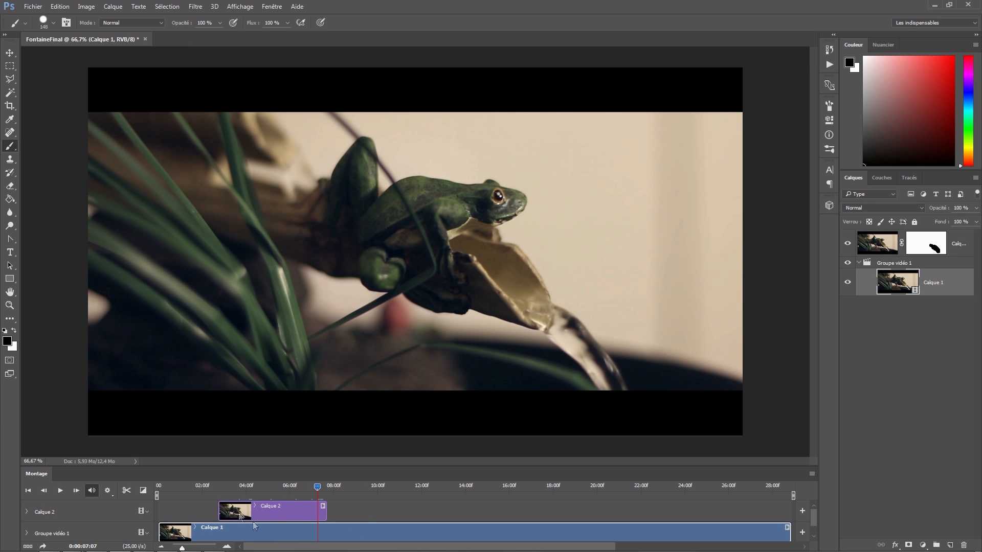
# Step: Move the Calque 2 clip to the start of the timeline and trim the Calque 1 video to end with it
pyautogui.click(287, 510)
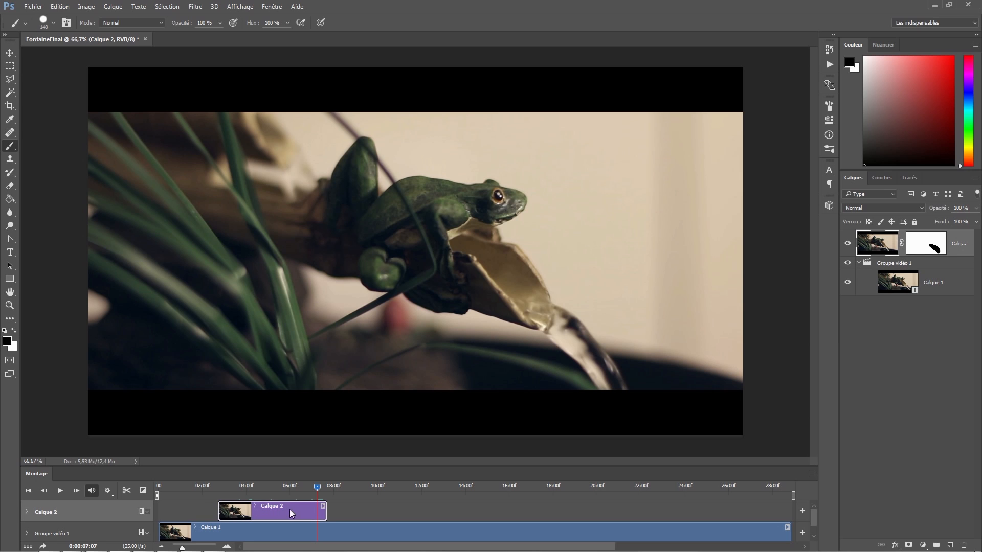
pyautogui.moveTo(294, 509); pyautogui.dragTo(238, 505)
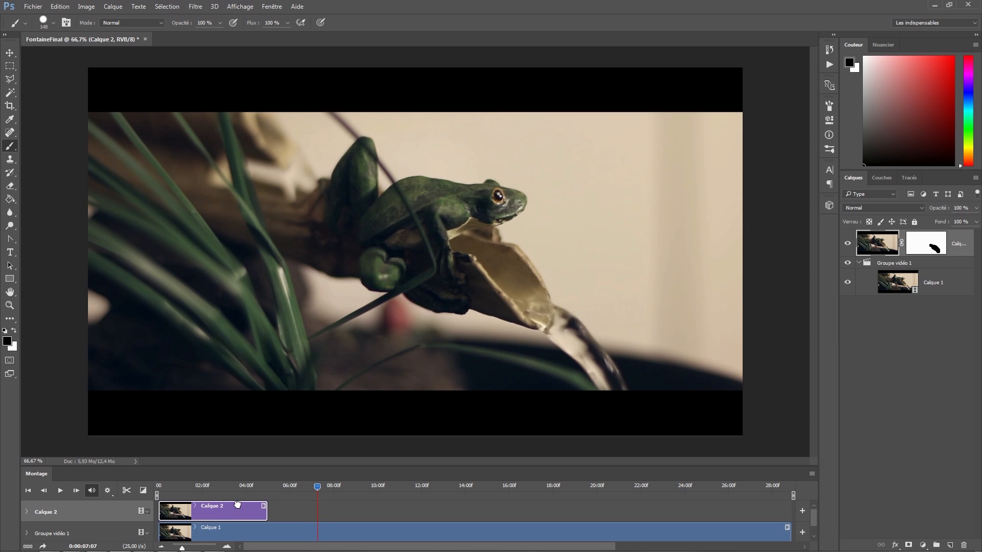
pyautogui.click(236, 530)
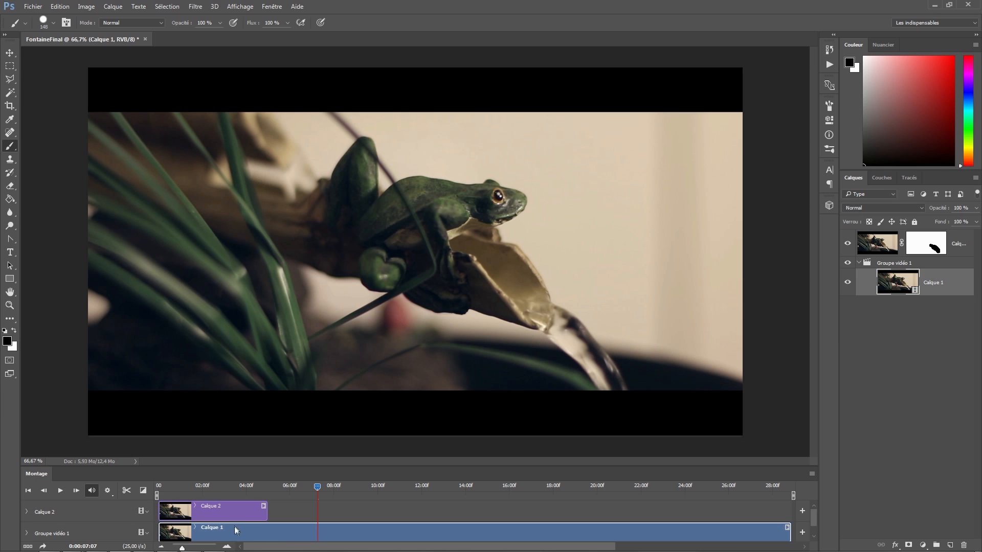
pyautogui.moveTo(789, 536); pyautogui.dragTo(269, 529)
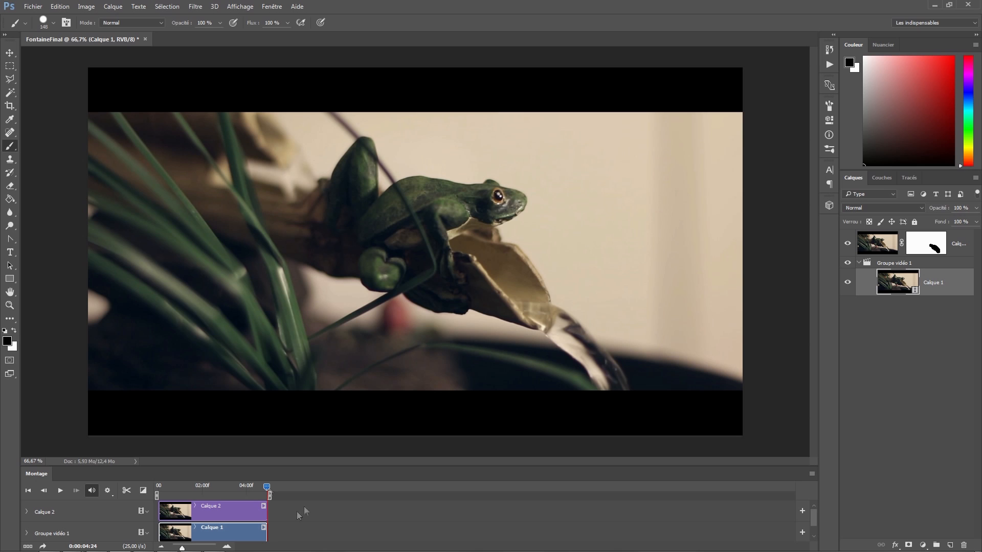
pyautogui.moveTo(266, 486)
pyautogui.mouseDown()
pyautogui.moveTo(160, 492)
pyautogui.moveTo(263, 491)
pyautogui.moveTo(248, 489)
pyautogui.mouseUp()
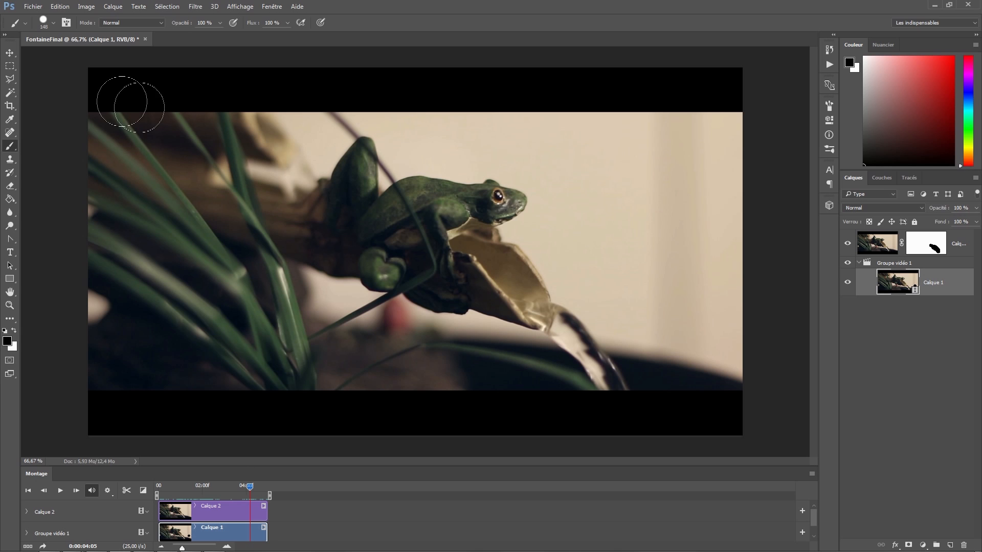
# Step: Open the legacy Save for Web export for the animation and choose GIF as the file format
pyautogui.click(32, 6)
pyautogui.moveTo(86, 155)
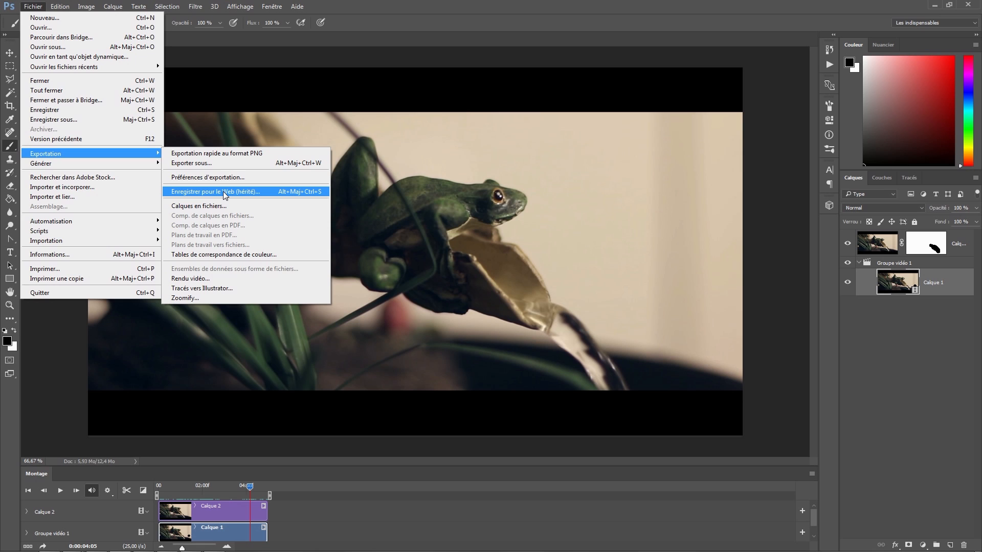
pyautogui.click(224, 193)
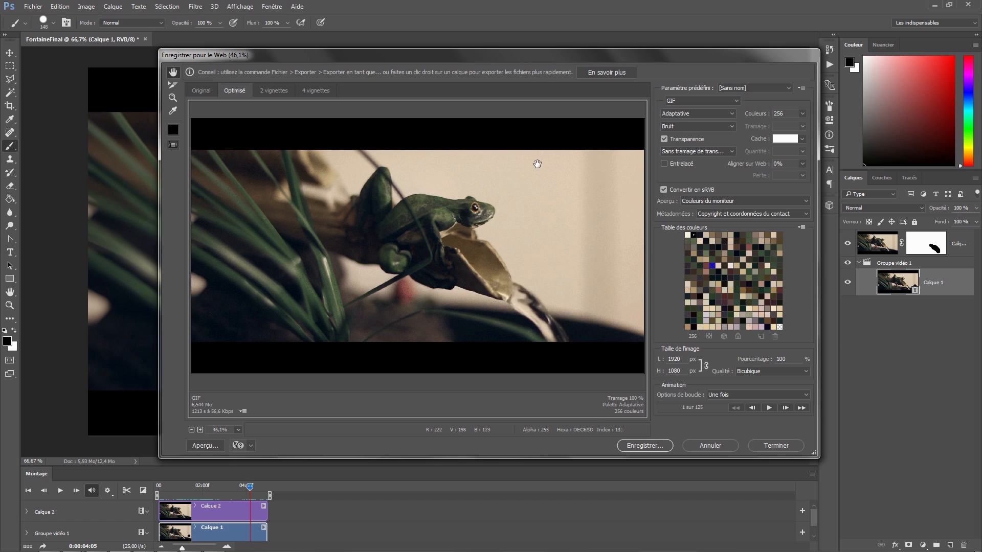
pyautogui.click(671, 101)
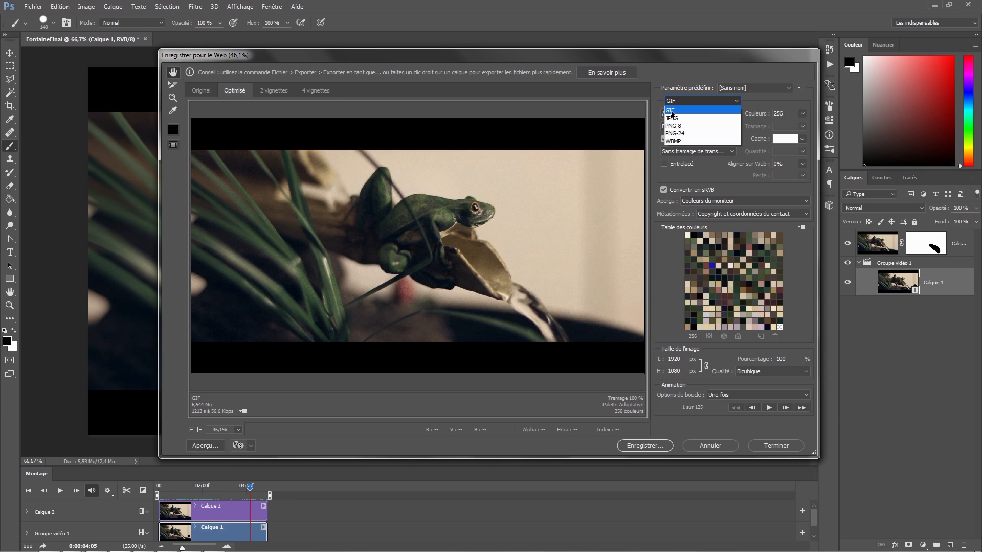
pyautogui.click(671, 111)
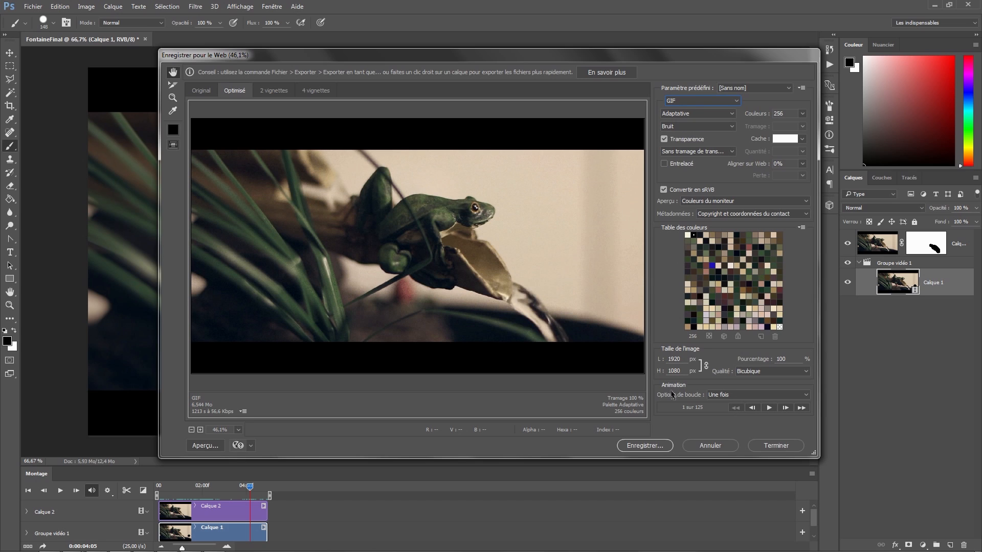
# Step: Set the GIF's looping option to Toujours and play the animation preview
pyautogui.click(718, 396)
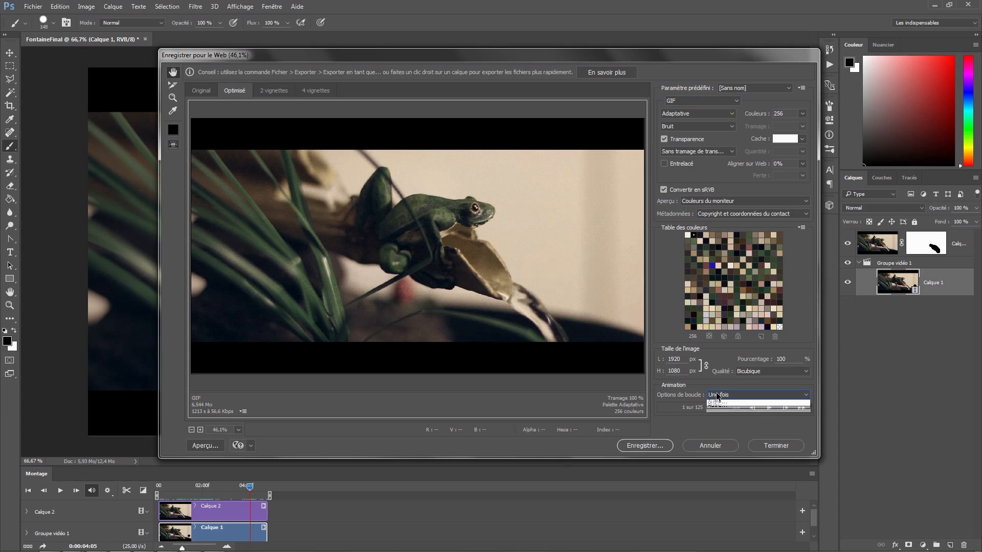
pyautogui.click(708, 415)
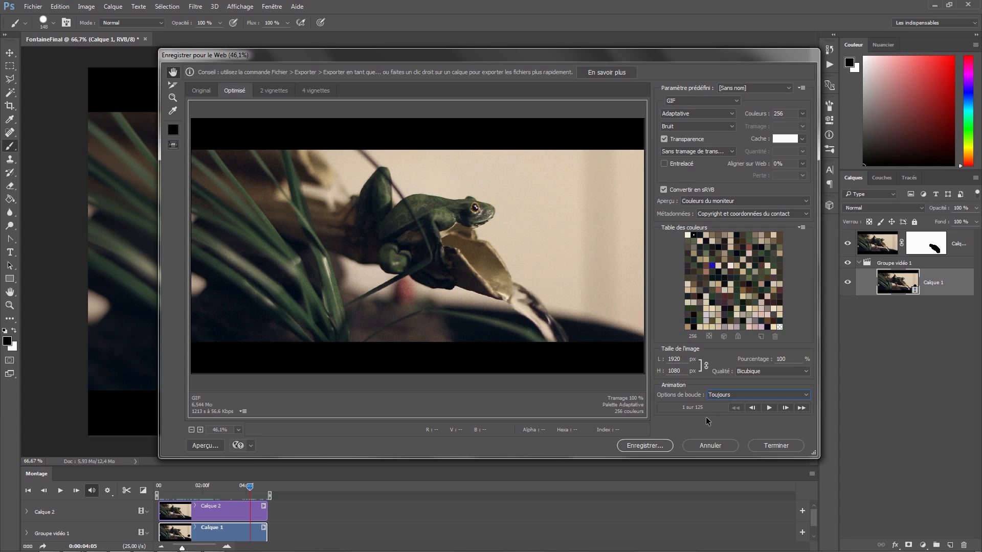
pyautogui.click(768, 408)
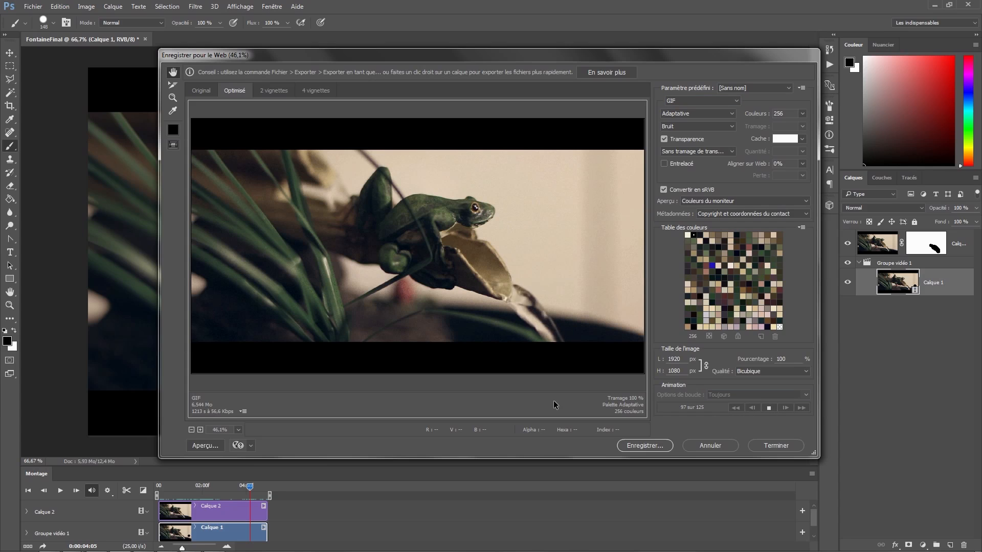